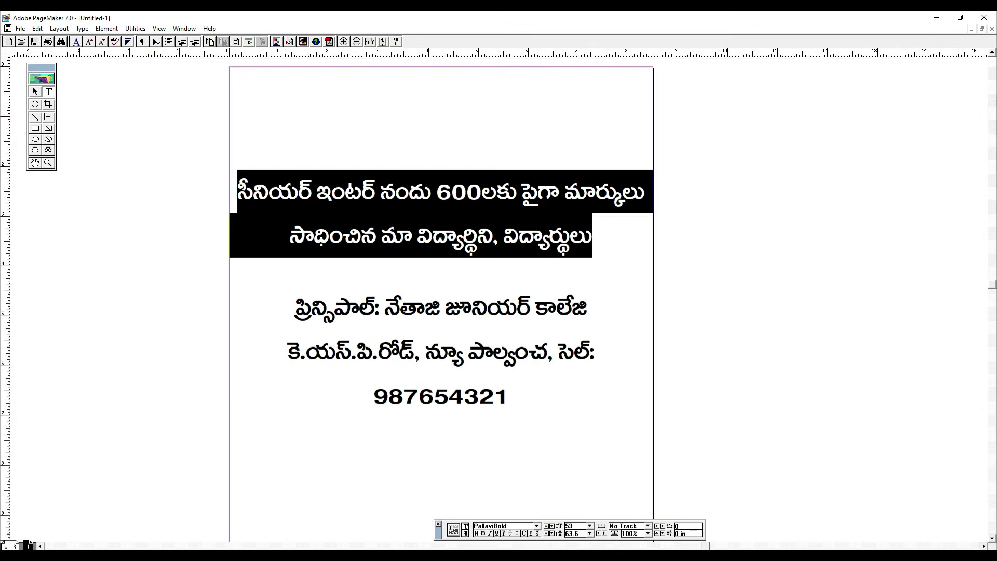
Step: Copy the two Telugu heading lines containing "600" from the page and switch to CorelDRAW
click(382, 224)
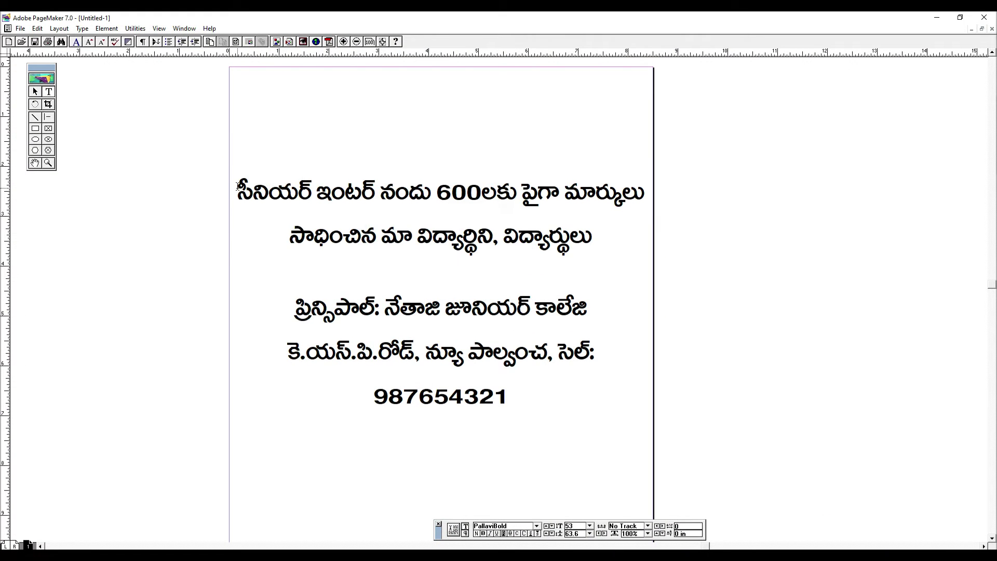
shift+click(233, 185)
drag(233, 185, 642, 261)
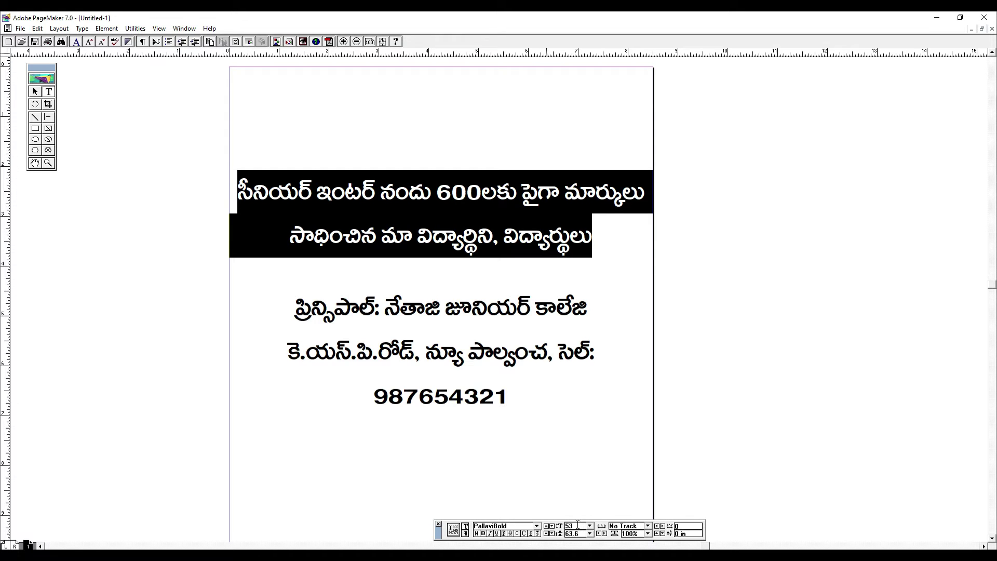
click(498, 230)
triple_click(498, 229)
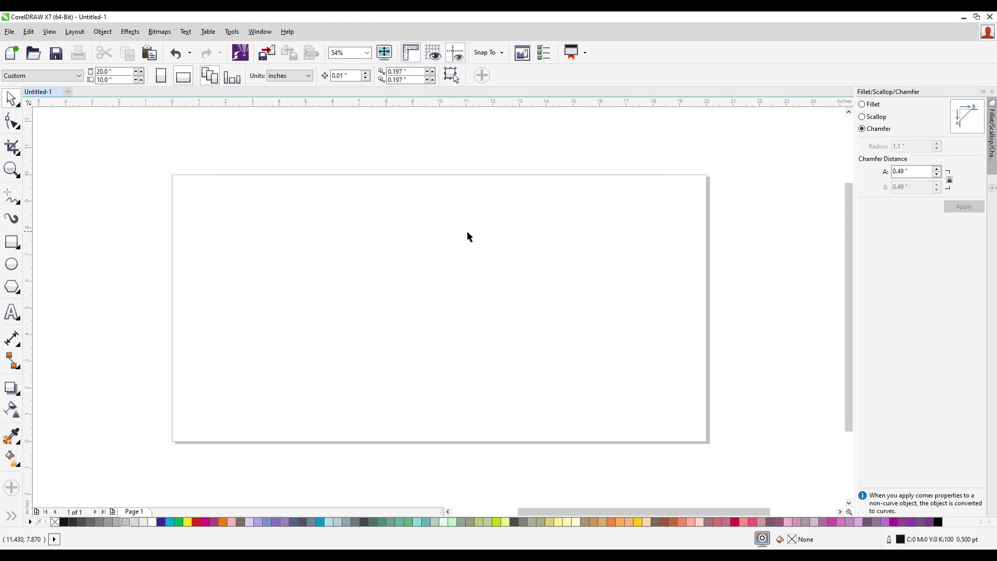
click(13, 310)
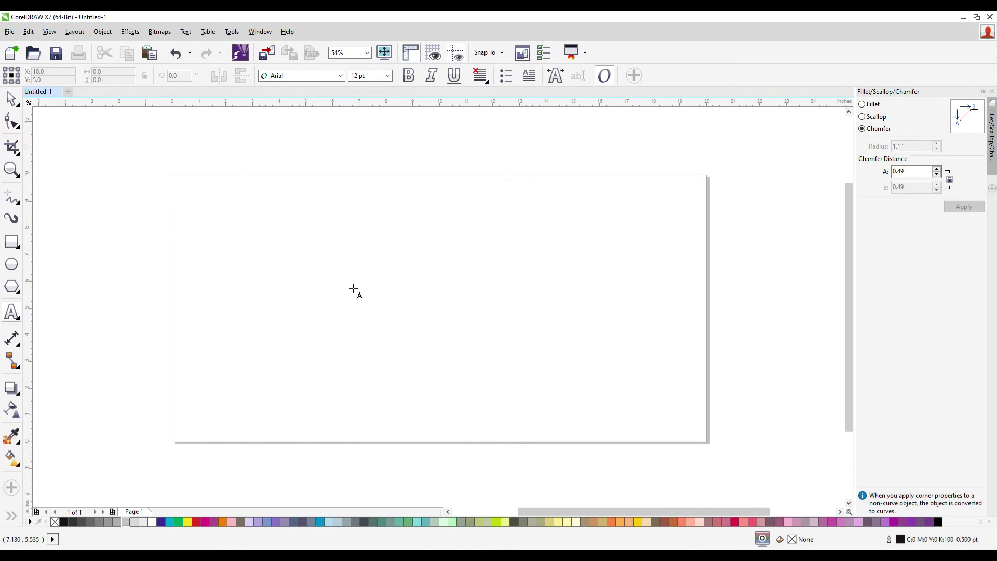
click(13, 311)
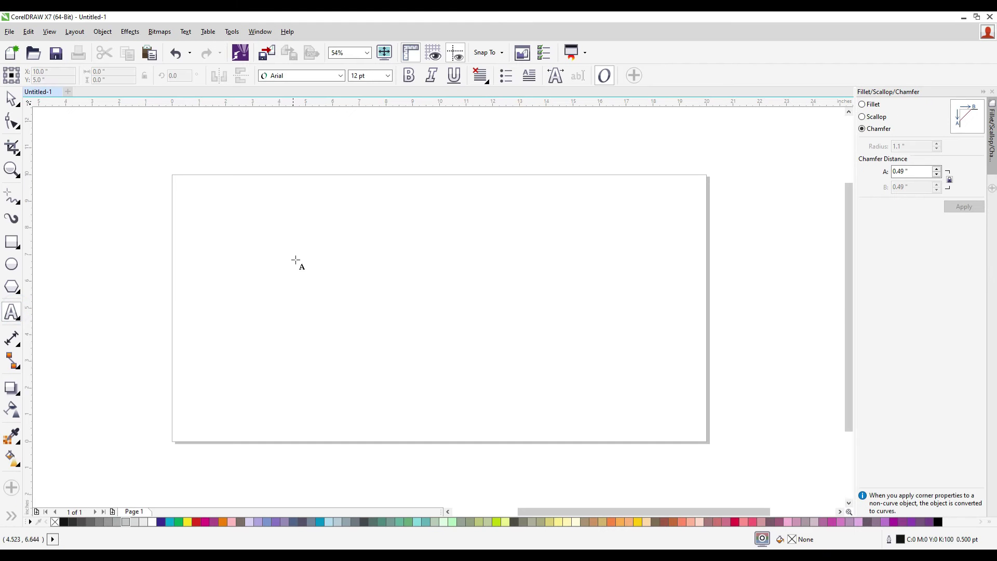
click(297, 257)
key(ctrl+v)
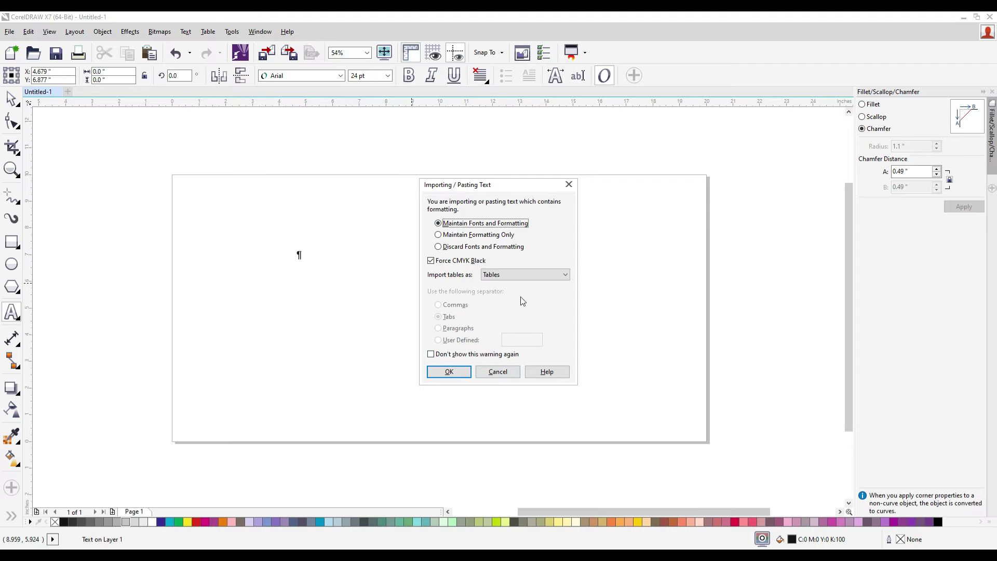
click(569, 184)
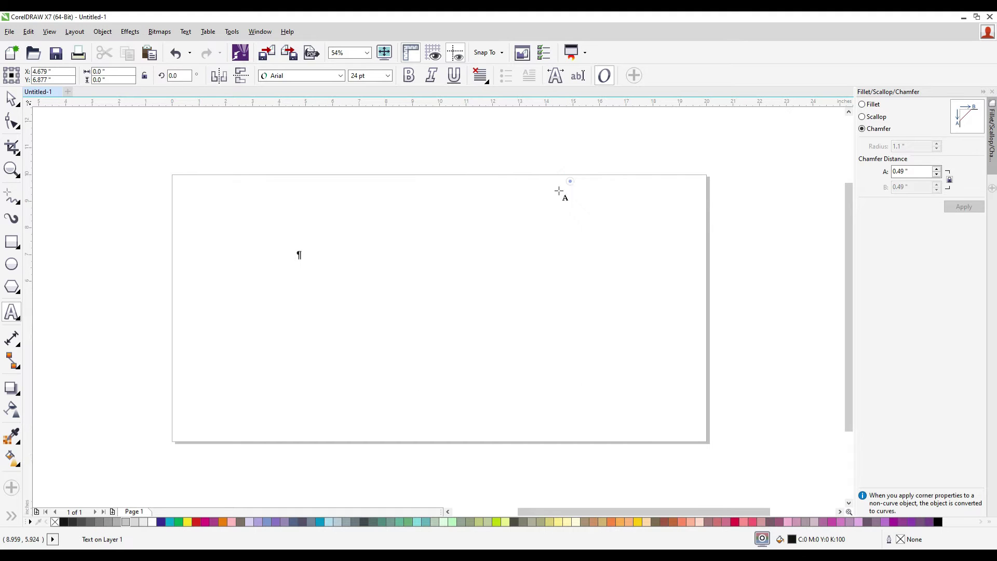
click(12, 97)
click(198, 301)
click(12, 312)
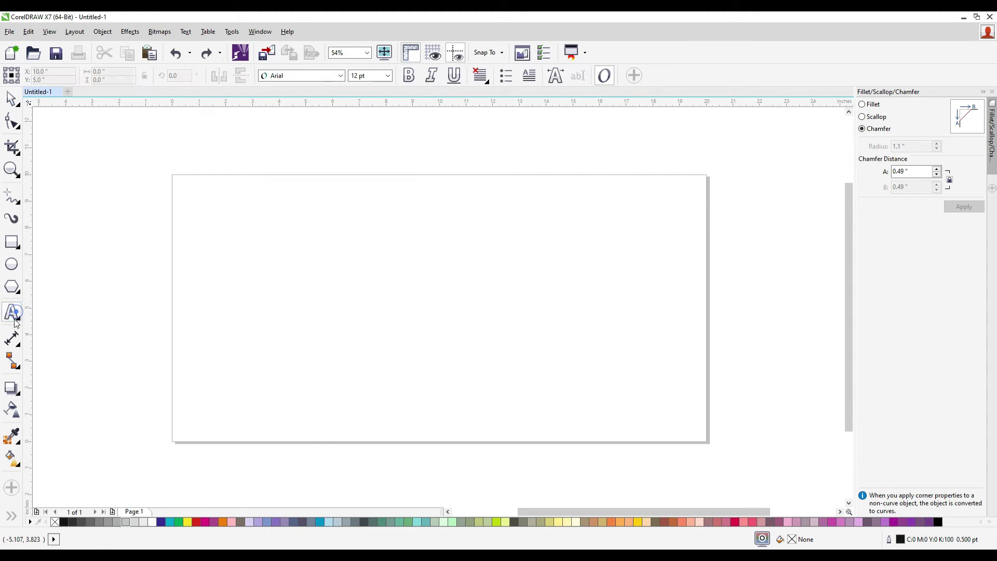
click(12, 104)
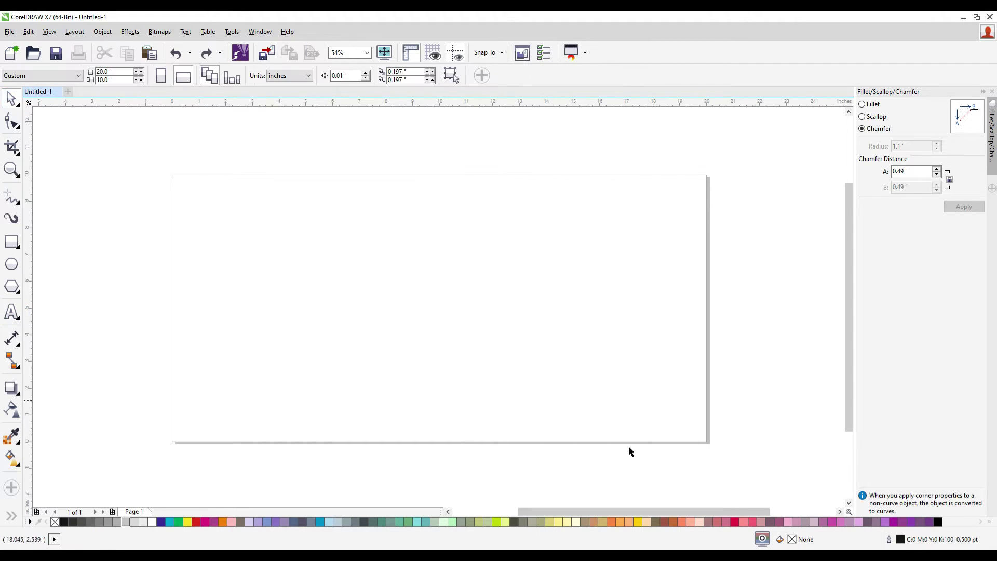
Step: Paste the copied heading onto the page with Maintain Fonts and Formatting, and undo the paste
key(ctrl+v)
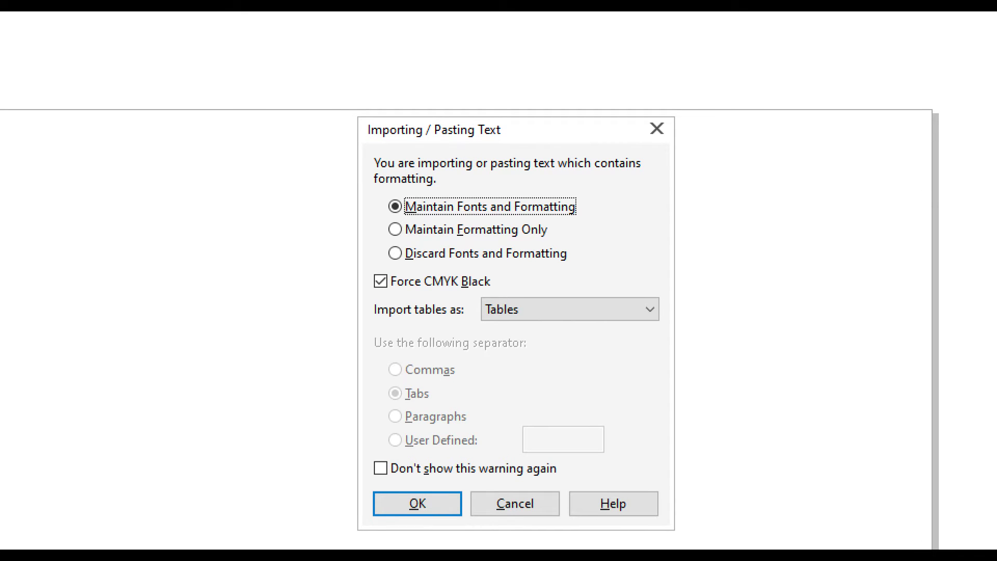
mouse_move(383, 192)
mouse_down()
mouse_move(431, 216)
mouse_move(601, 231)
mouse_move(637, 218)
mouse_up()
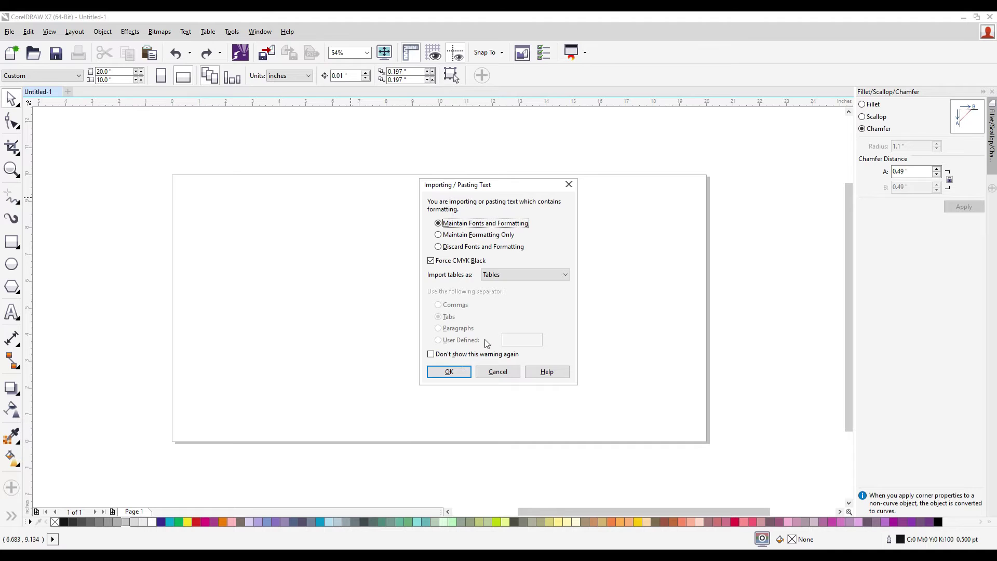
click(431, 503)
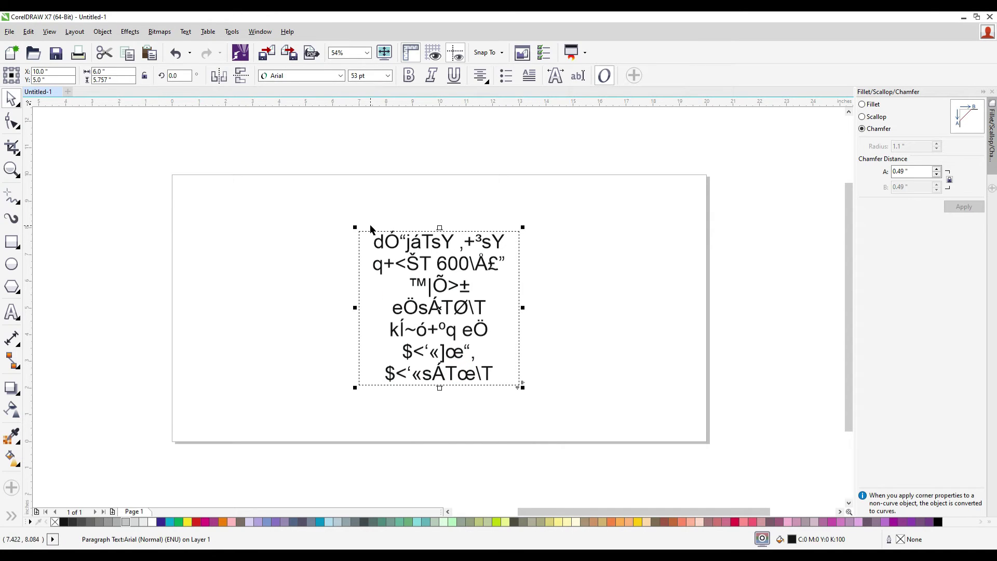
key(ctrl+z)
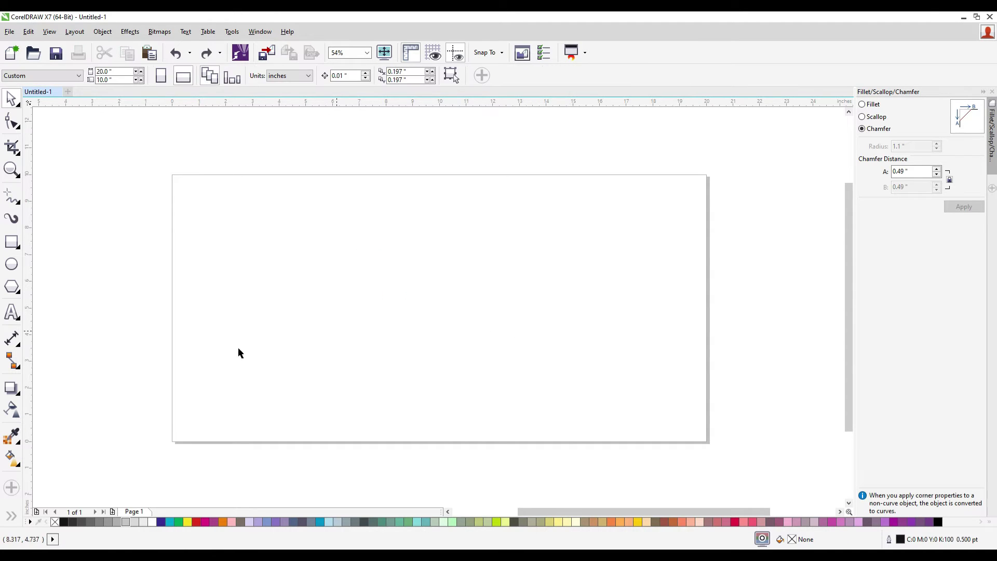
Step: Insert the copied heading as artistic text in the page's upper half, maintaining fonts and formatting
click(12, 312)
click(296, 260)
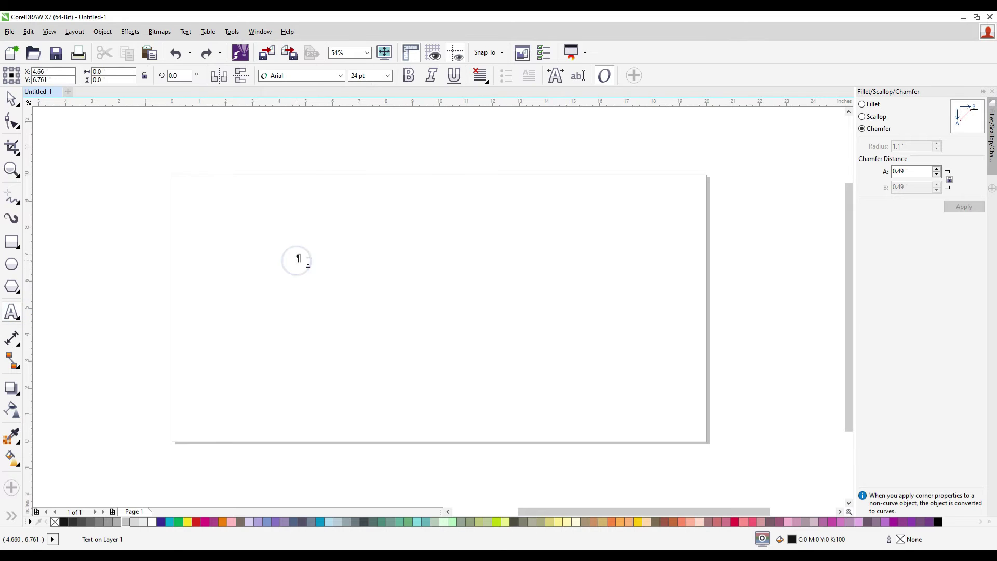
key(ctrl+v)
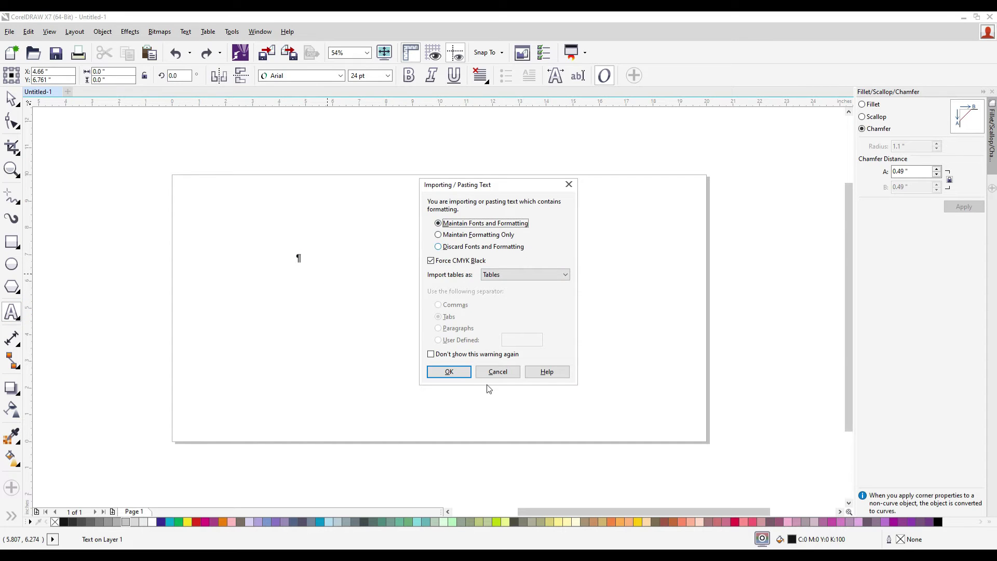
click(449, 371)
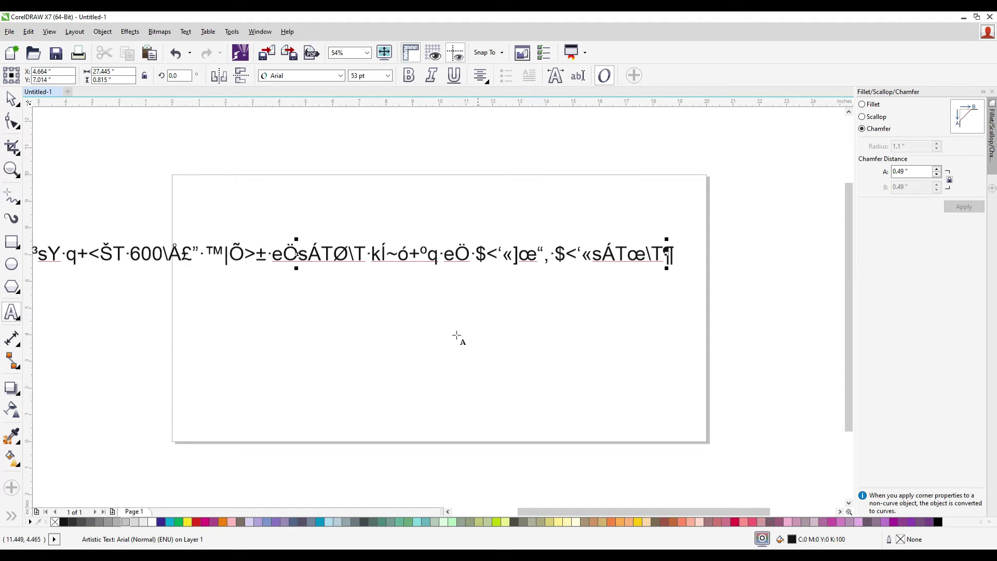
Step: Move the pasted artistic text across to the middle of the page and set its font to PallaviBold
click(429, 256)
key(ctrl+a)
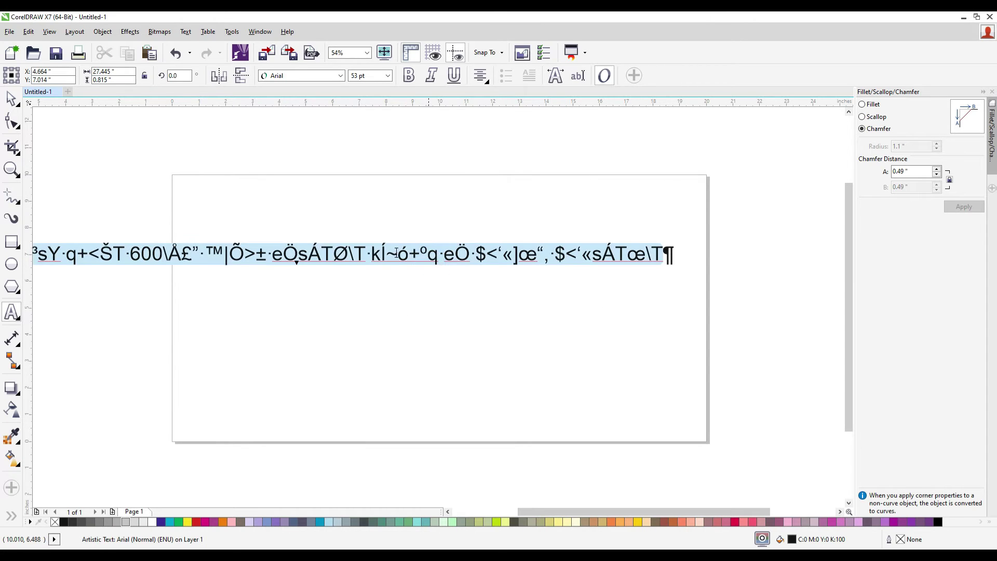
click(11, 98)
drag(370, 262, 496, 262)
click(302, 77)
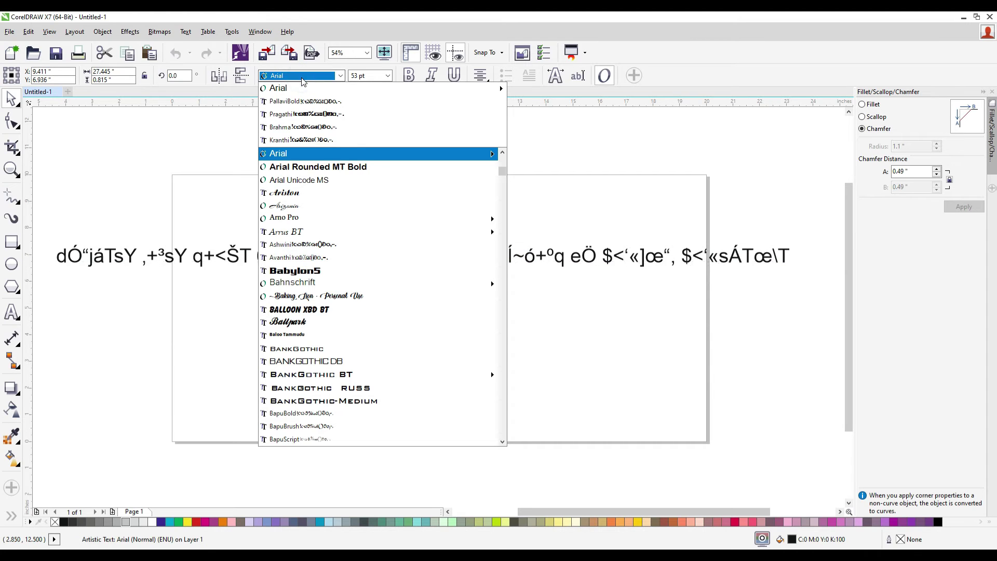
text(pa)
key(Return)
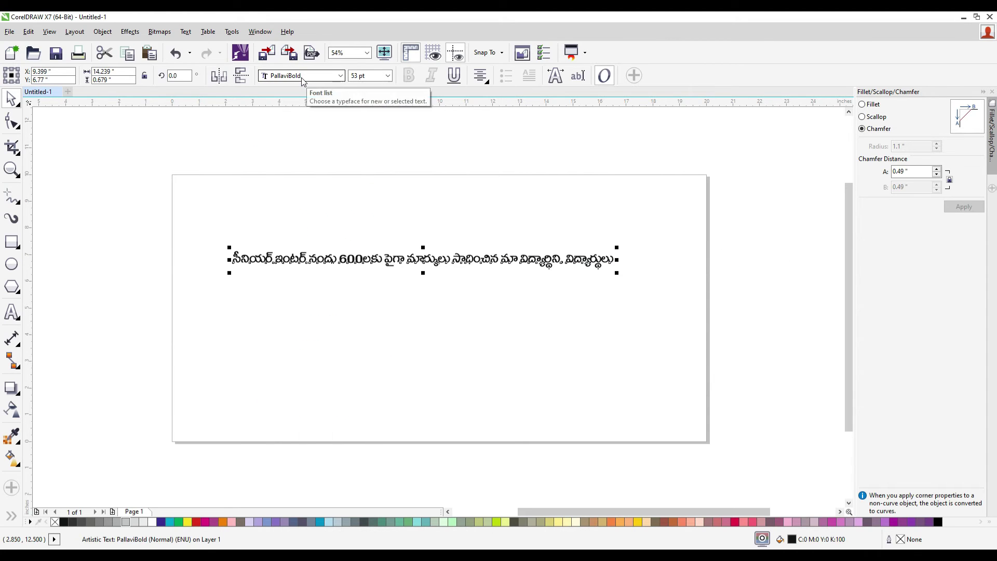
click(538, 356)
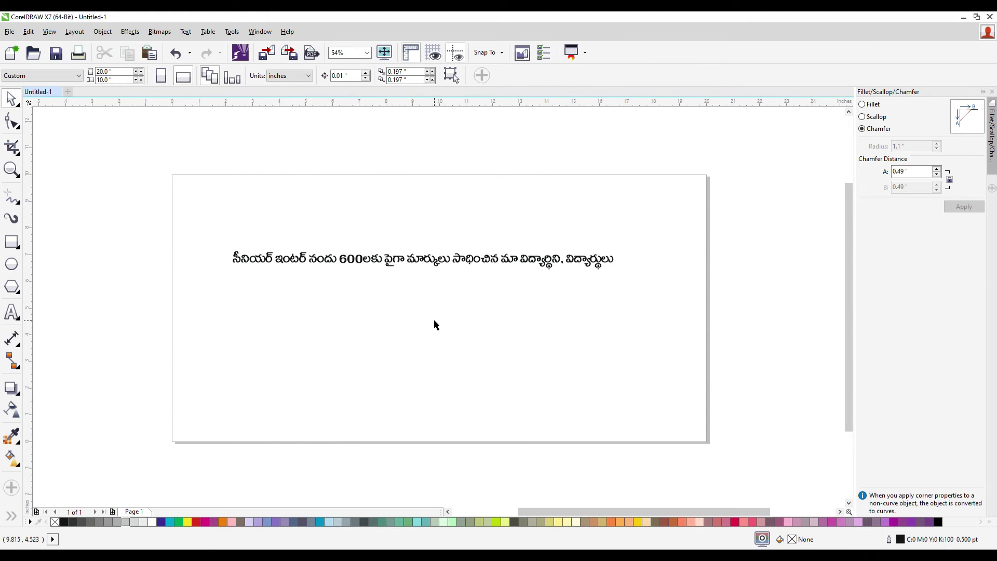
Step: Change the font of the Telugu text line to Pragathi
drag(189, 216, 625, 310)
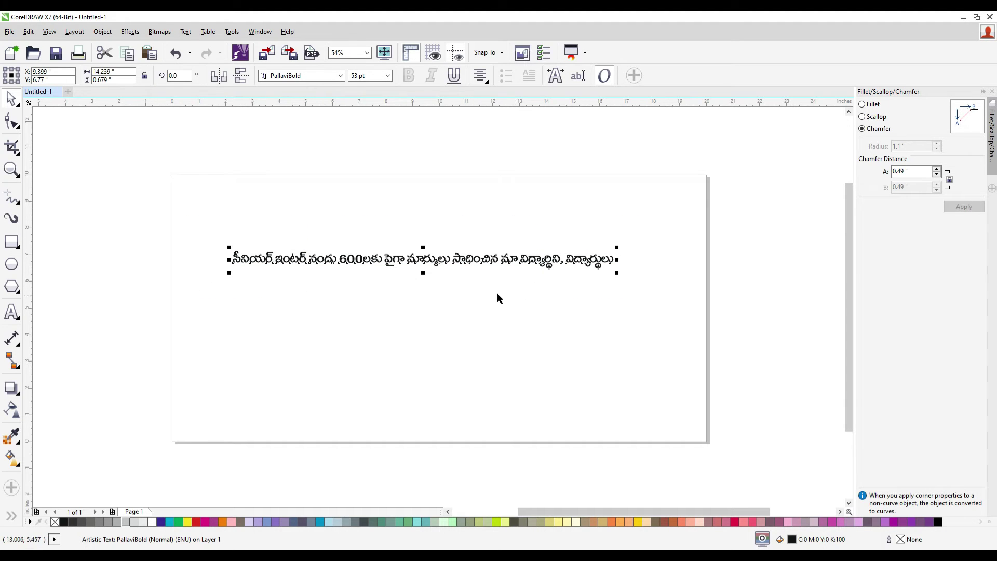
click(310, 78)
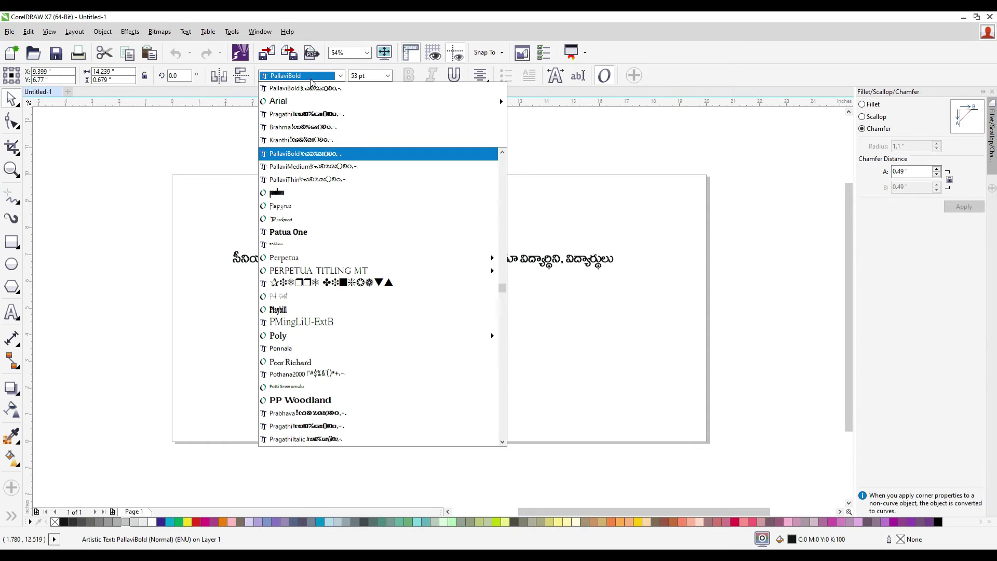
text(Pragathi)
key(Return)
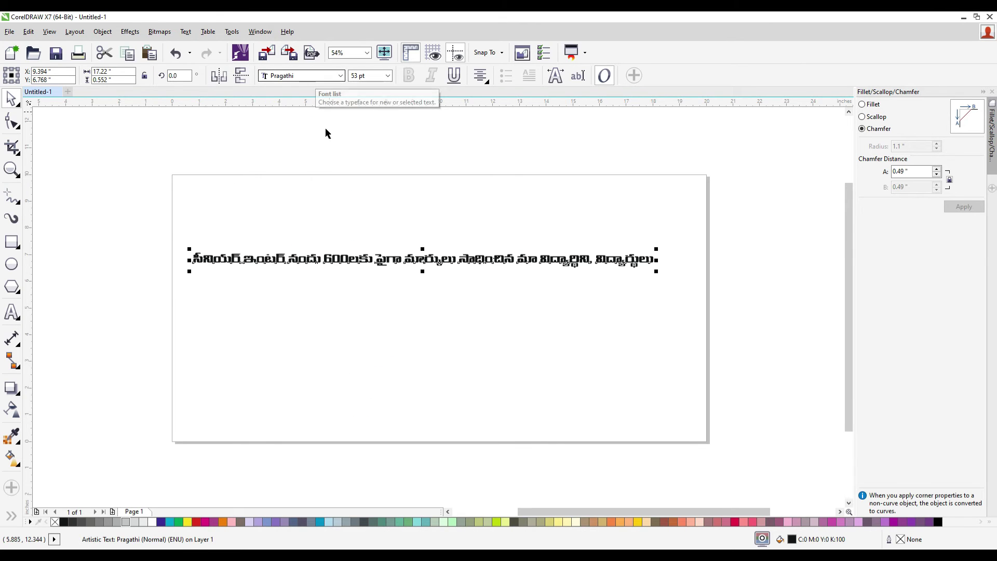
click(442, 324)
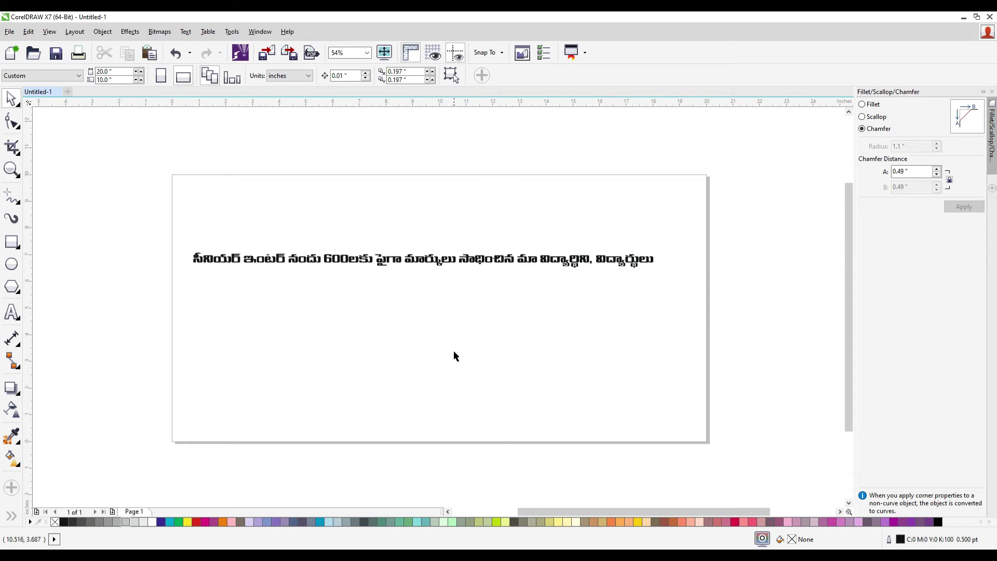
Step: Change the font of the Telugu text line to Kranthi
drag(156, 225, 714, 312)
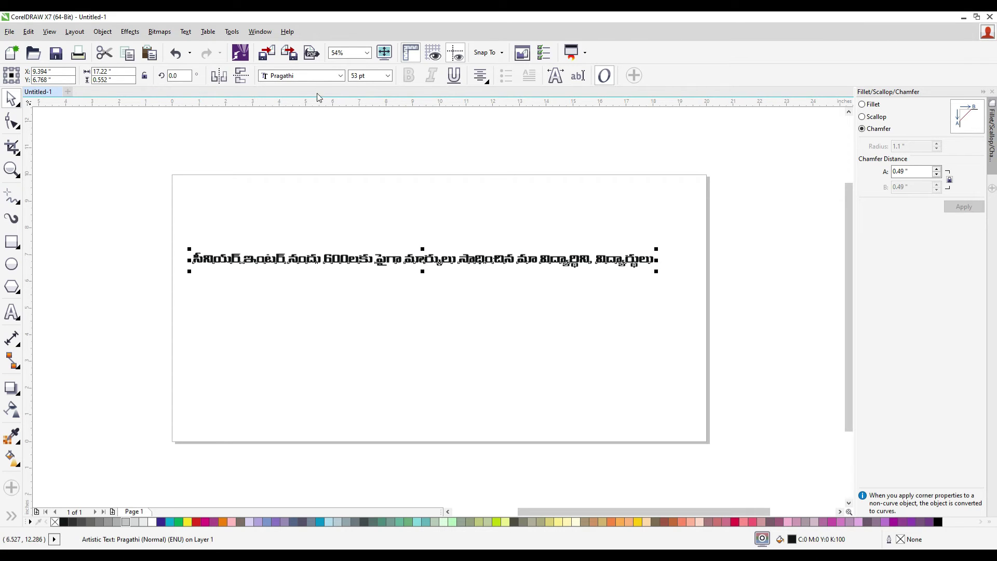
click(312, 76)
text(K)
key(Return)
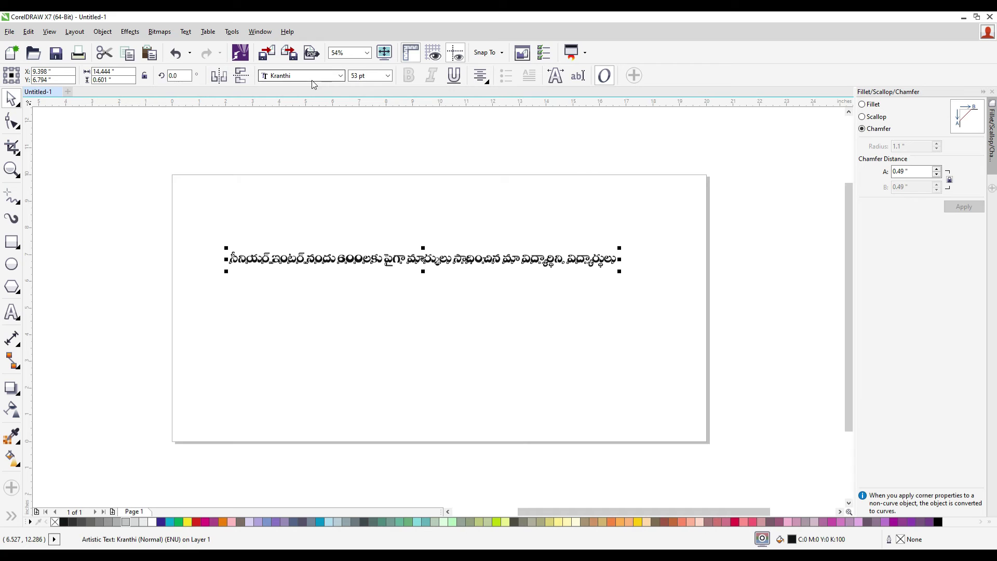
click(450, 303)
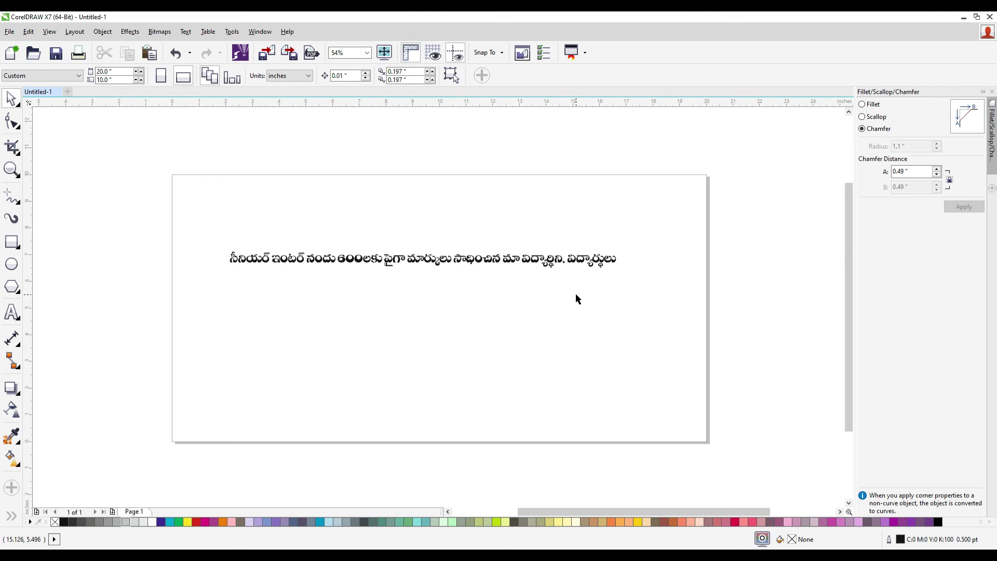
Step: Delete the artistic text line from the page
click(543, 306)
drag(197, 236, 640, 340)
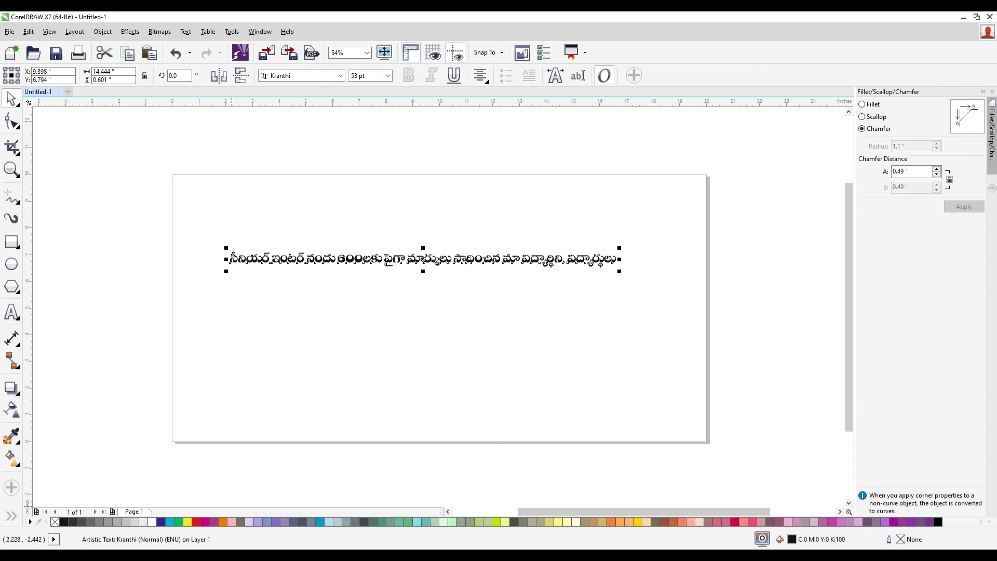
click(329, 336)
drag(202, 226, 676, 309)
key(Delete)
Step: Paste the copied heading as paragraph text, maintaining fonts and formatting, and apply the Kranthi font
key(ctrl+v)
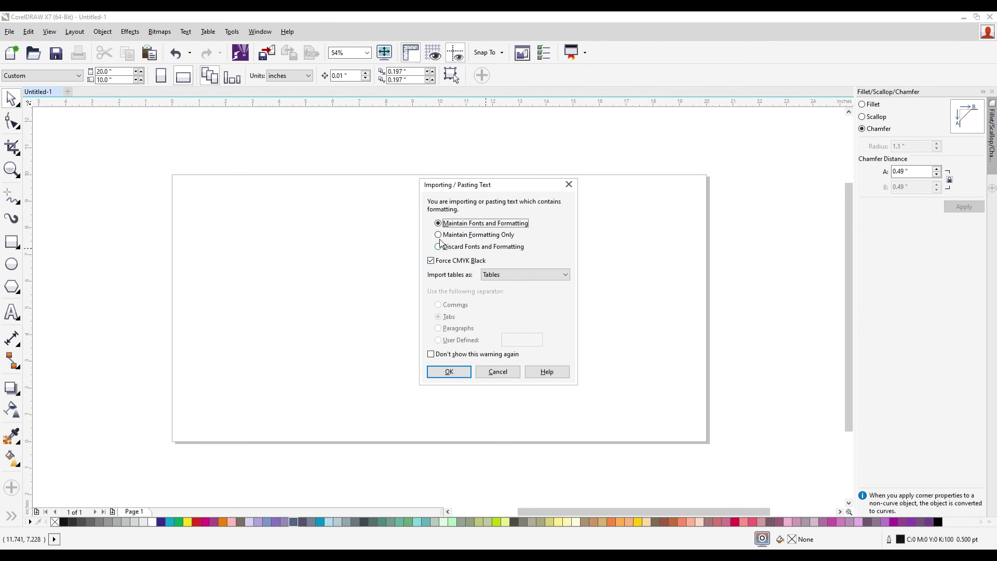
click(450, 372)
click(300, 76)
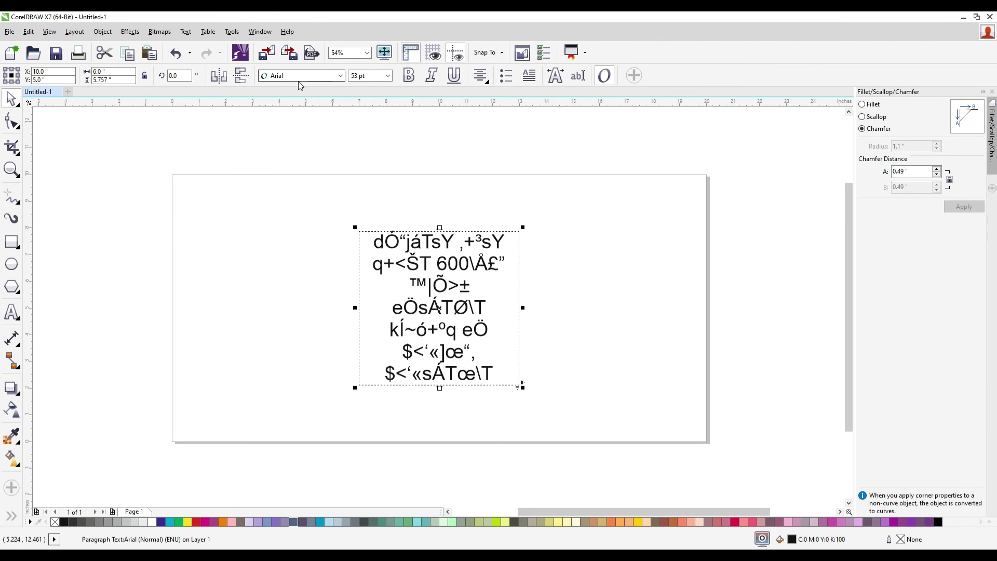
click(307, 101)
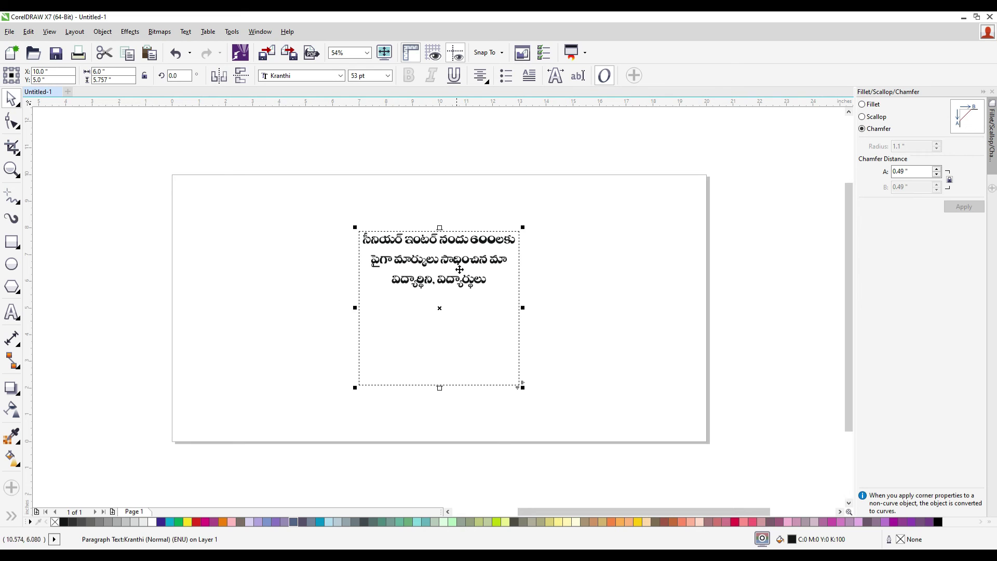
Step: Move the paragraph text frame and reshape it to about 15.5 by 0.9 inches, fitting the heading on one line
drag(456, 255, 364, 241)
mouse_move(430, 371)
mouse_down()
mouse_move(592, 311)
mouse_move(329, 343)
mouse_move(428, 369)
mouse_up()
drag(429, 294, 684, 300)
drag(483, 360, 476, 218)
key(ctrl+z)
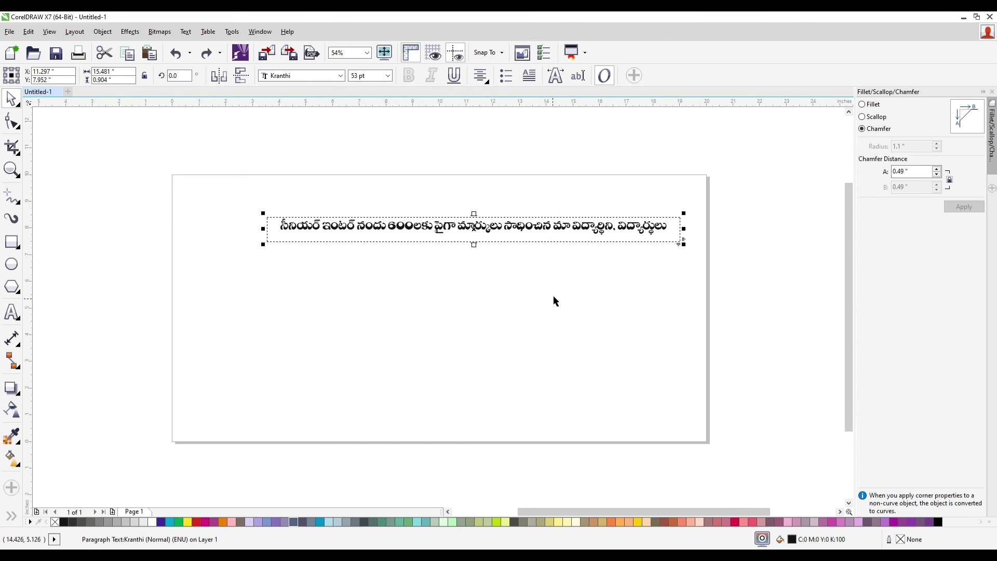
Step: Delete the paragraph text frame from the page
click(618, 298)
click(469, 231)
key(Delete)
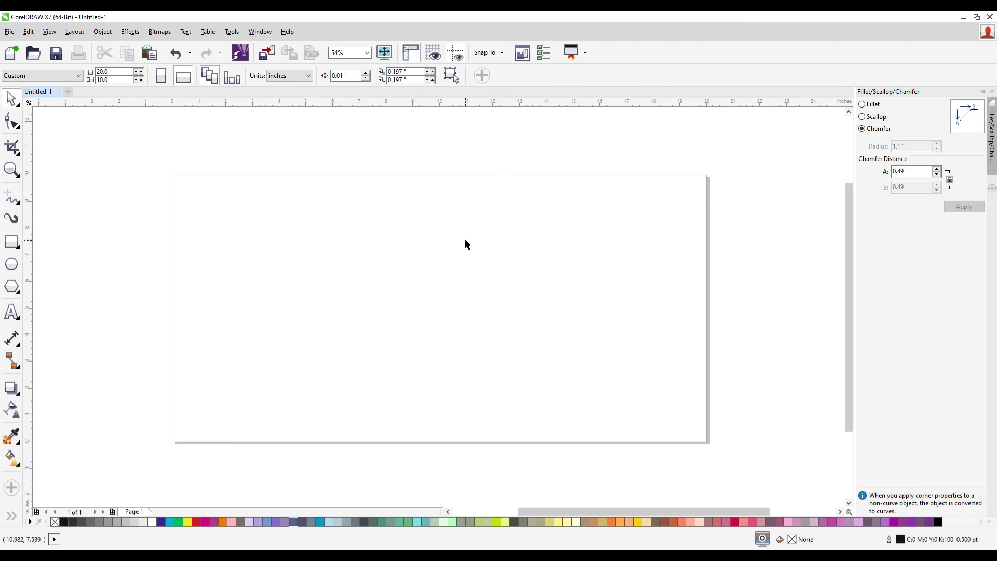